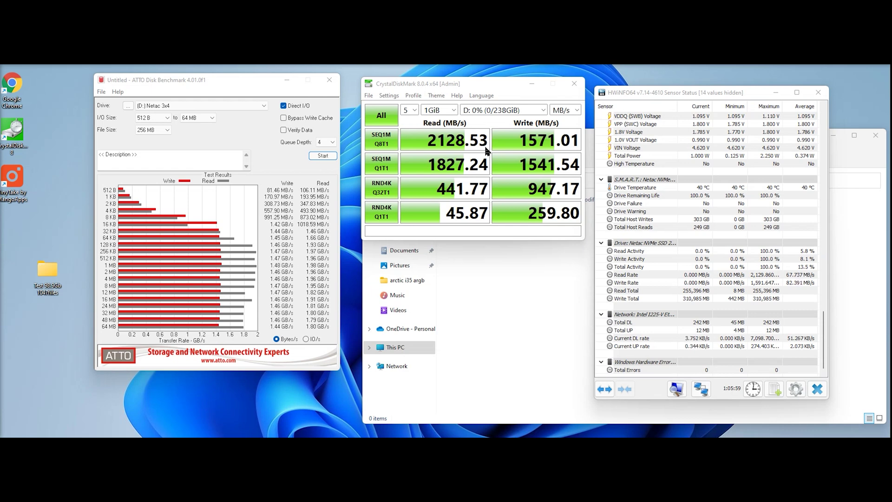
Dismiss the timer's rating request and arrange the timer and Netac 3x4 (D:) windows so both stay accessible
{"action": "left_click", "coordinate": [632, 187]}
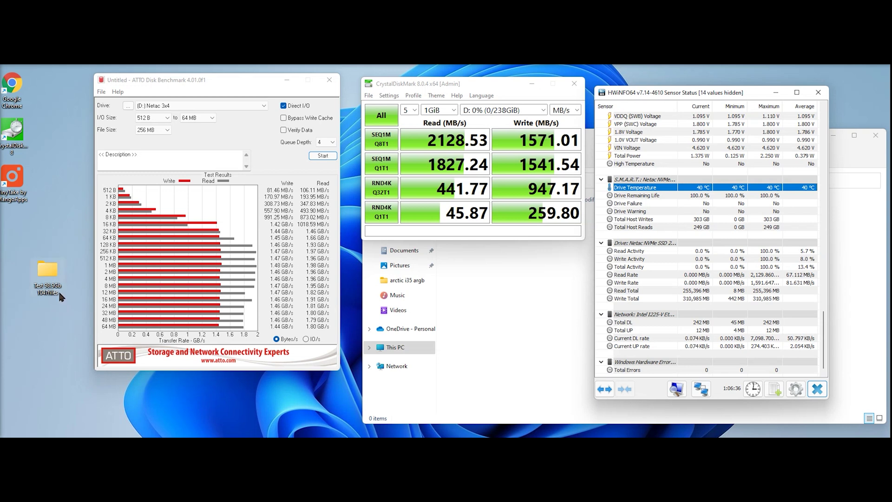
{"action": "left_click", "coordinate": [499, 294]}
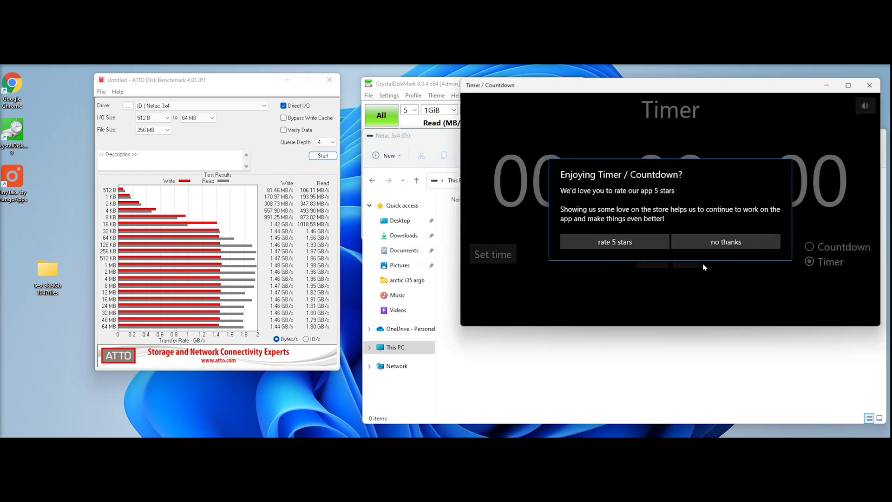
{"action": "left_click", "coordinate": [726, 242]}
{"action": "left_click", "coordinate": [728, 240]}
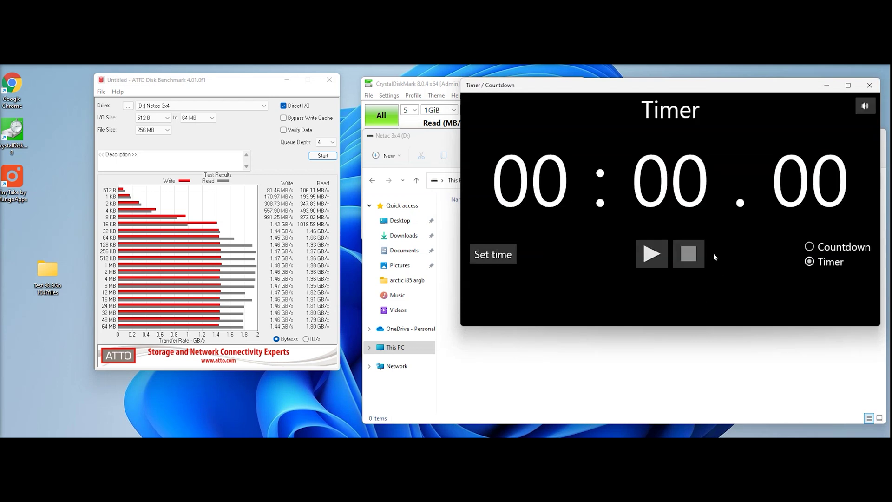
{"action": "left_click_drag", "start_coordinate": [641, 88], "coordinate": [651, 209]}
{"action": "left_click_drag", "start_coordinate": [622, 139], "coordinate": [616, 102]}
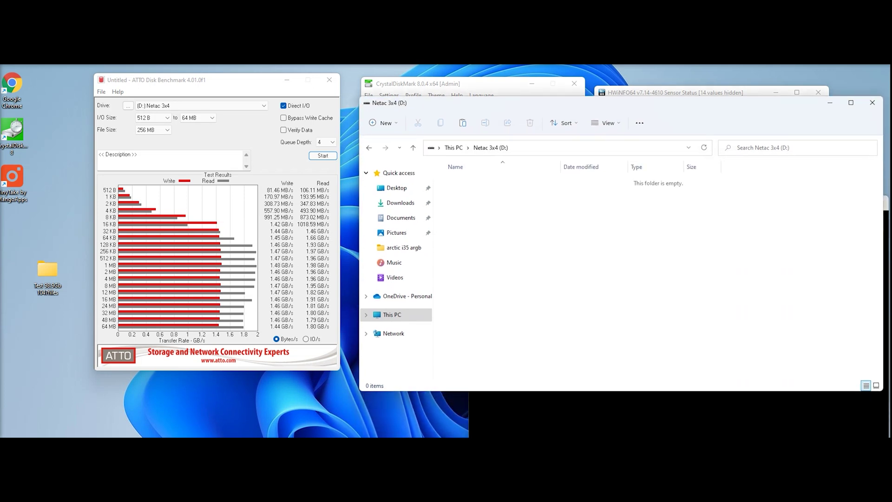
{"action": "left_click", "coordinate": [596, 432]}
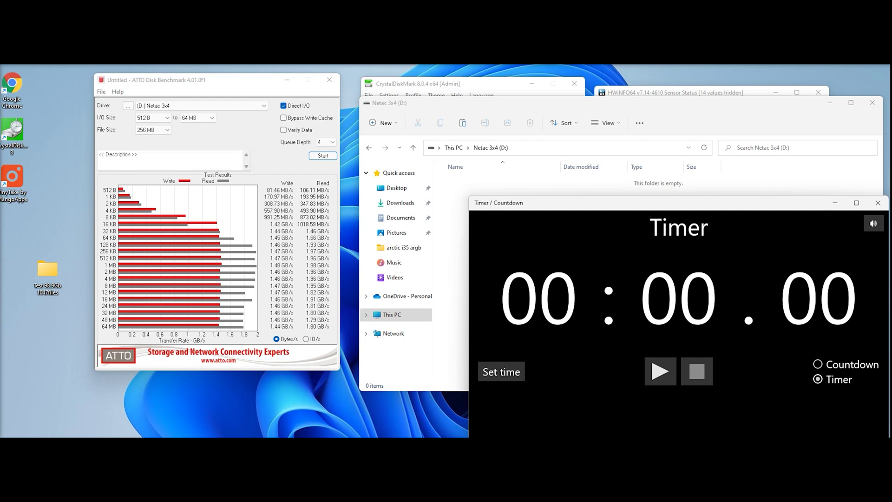
Copy the desktop folder Test 98.9Gb 1047files to the Netac 3x4 (D:) drive, timing the transfer from start to finish
{"action": "right_click", "coordinate": [50, 274]}
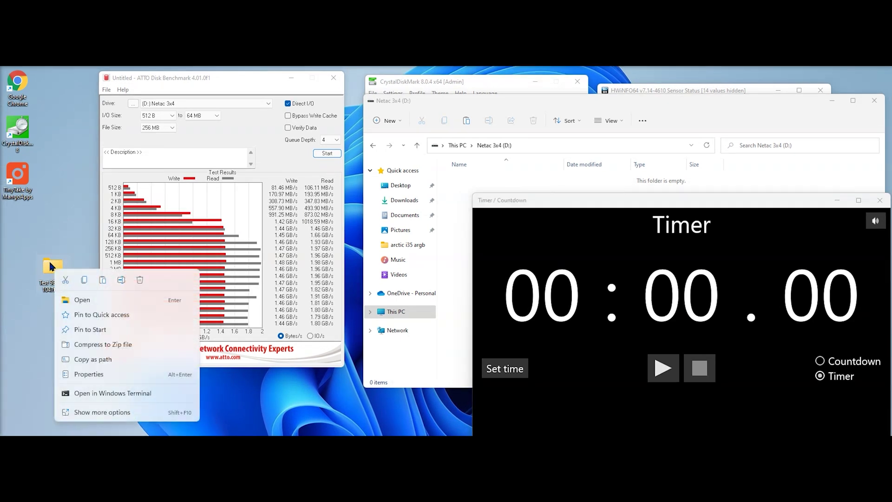
{"action": "left_click", "coordinate": [84, 280]}
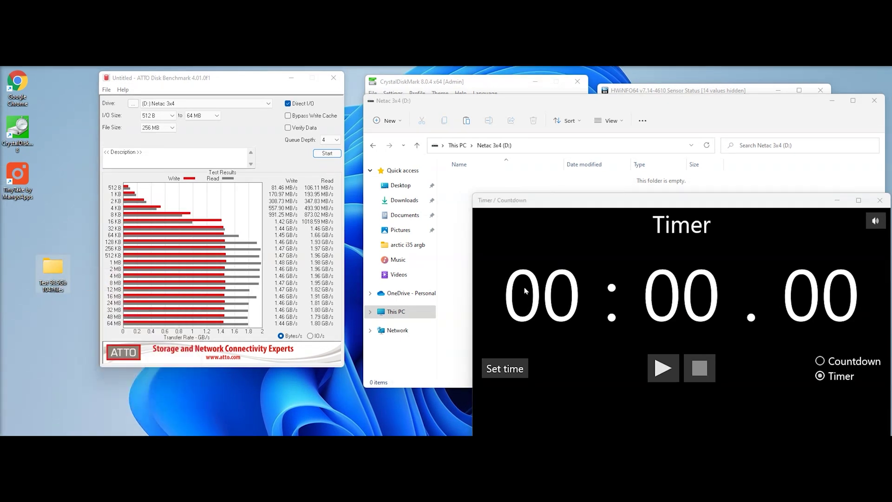
{"action": "left_click", "coordinate": [664, 366]}
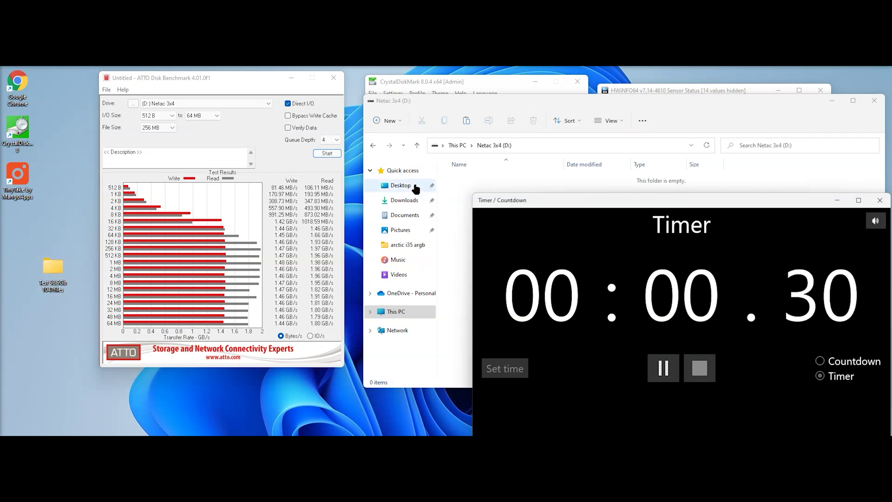
{"action": "right_click", "coordinate": [446, 187]}
{"action": "left_click", "coordinate": [456, 196]}
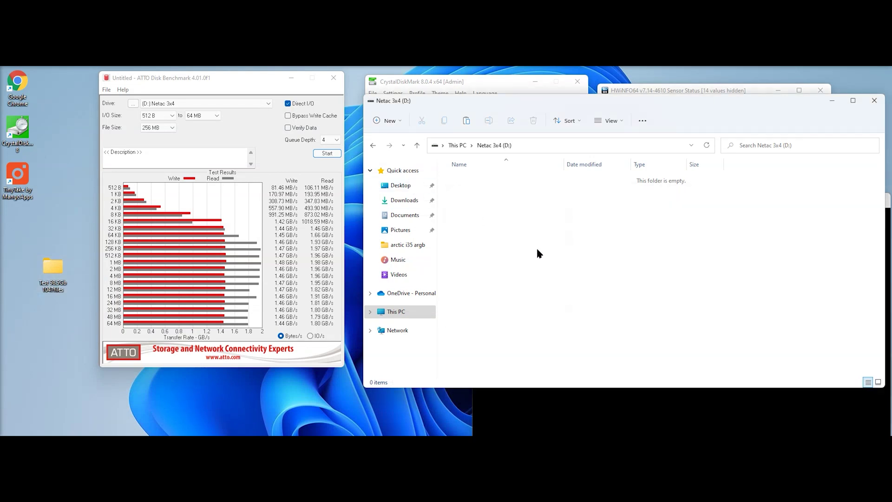
{"action": "left_click", "coordinate": [483, 419]}
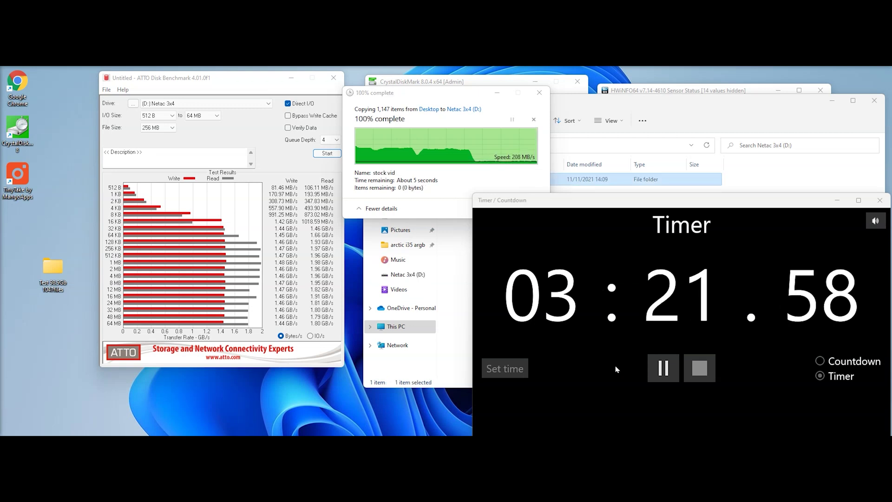
{"action": "left_click", "coordinate": [663, 368]}
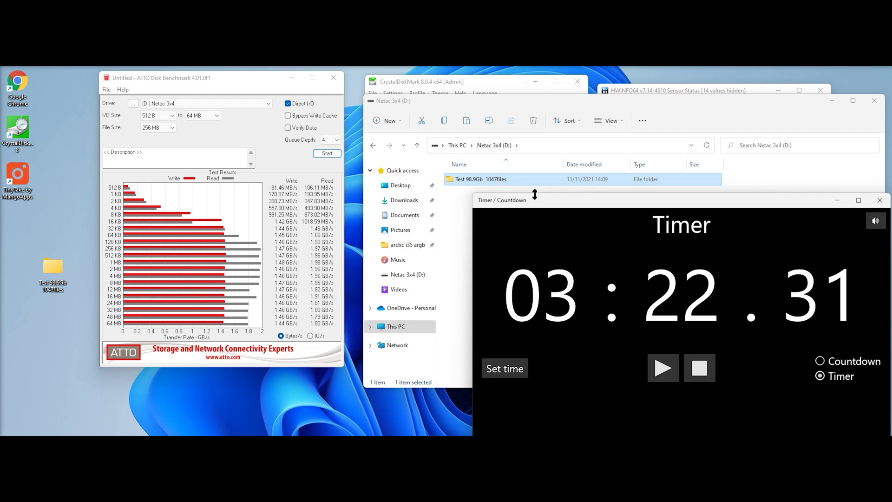
Rename the copied folder on the Netac 3x4 (D:) drive as "Test 98.9Gb 1047files 2"
{"action": "left_click", "coordinate": [493, 184]}
{"action": "right_click", "coordinate": [493, 184]}
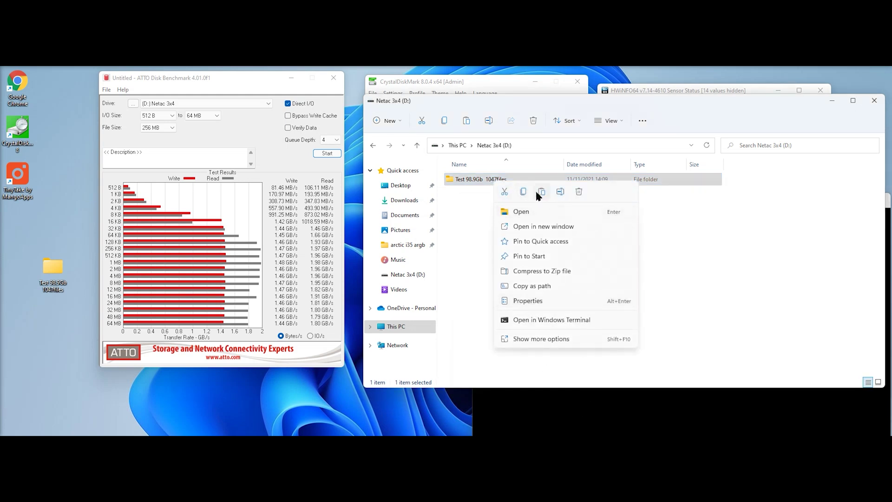
{"action": "left_click", "coordinate": [561, 192]}
{"action": "key", "text": "End"}
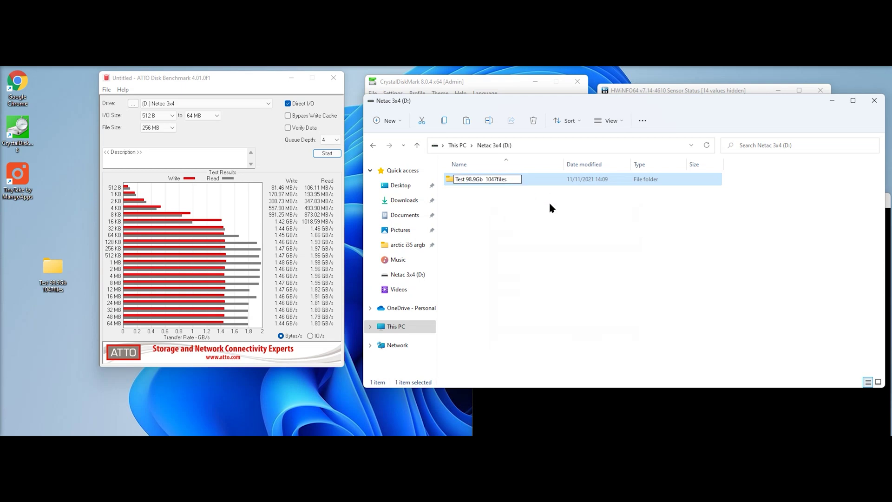
{"action": "type", "text": "2"}
{"action": "key", "text": "Return"}
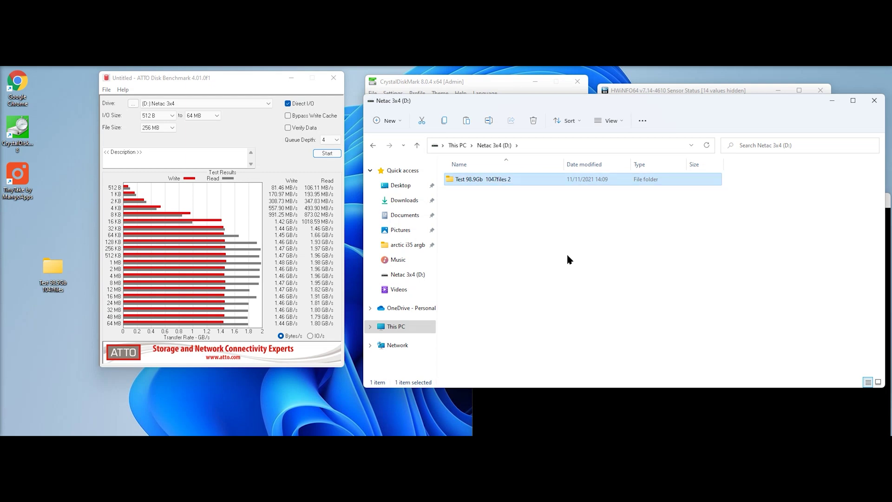
Copy the Test 98.9Gb 1047files 2 folder to the clipboard and reset the timer to zero
{"action": "left_click", "coordinate": [499, 428]}
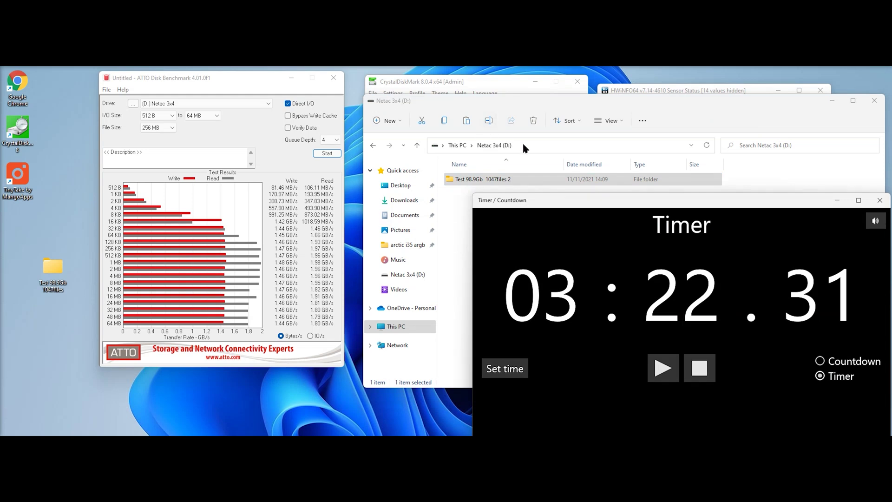
{"action": "left_click", "coordinate": [514, 182]}
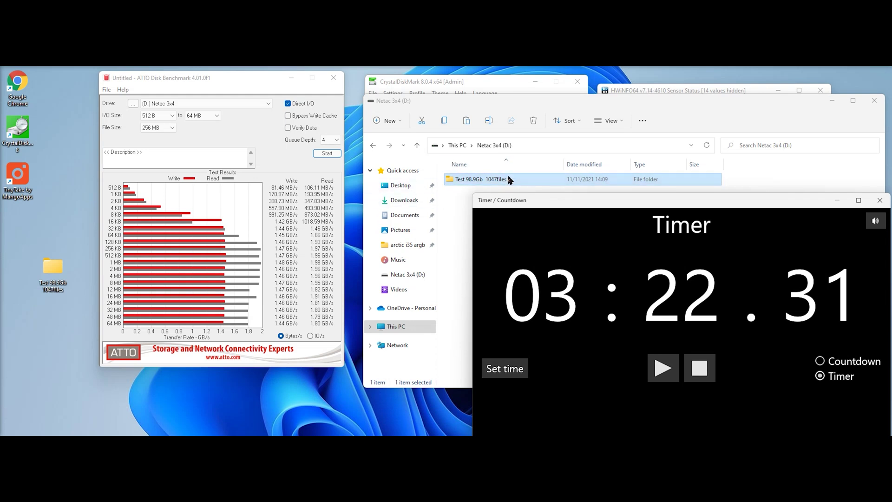
{"action": "left_click", "coordinate": [509, 181]}
{"action": "right_click", "coordinate": [510, 180]}
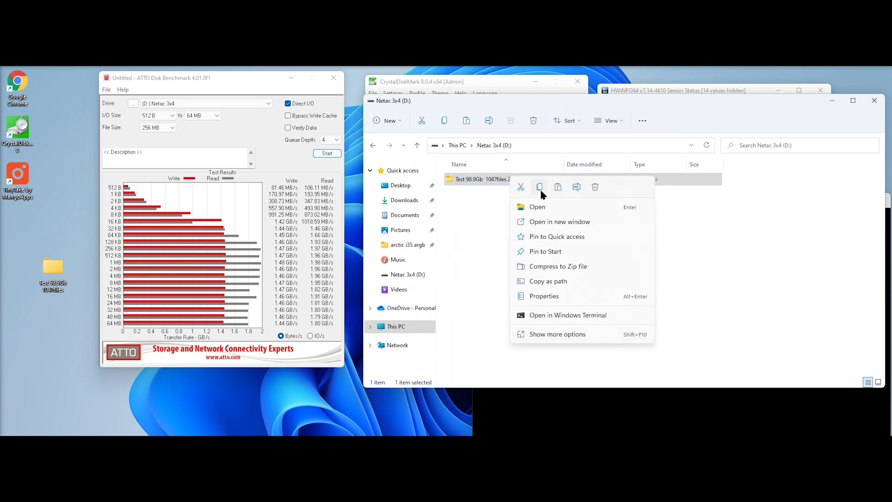
{"action": "key", "text": "Escape"}
{"action": "left_click", "coordinate": [561, 427]}
{"action": "left_click", "coordinate": [708, 368]}
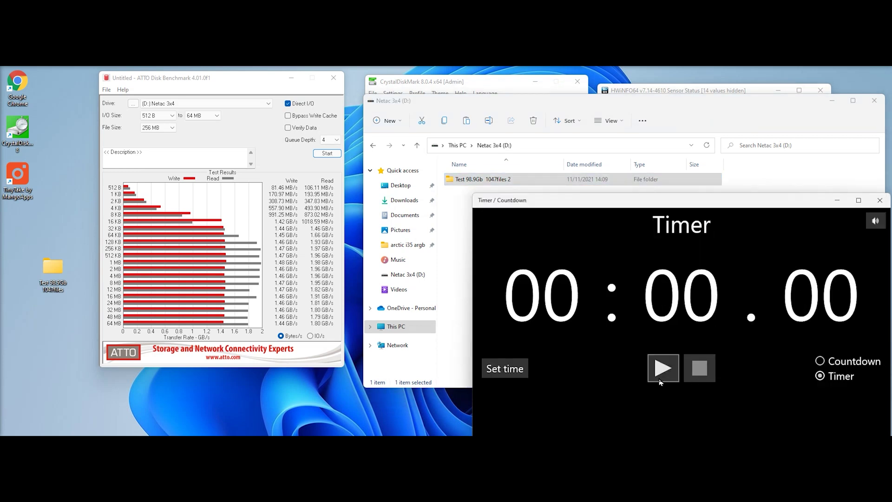
Paste the Test 98.9Gb 1047files 2 folder onto the desktop, running the timer until the transfer finishes
{"action": "left_click", "coordinate": [663, 366]}
{"action": "left_click", "coordinate": [25, 329]}
{"action": "right_click", "coordinate": [26, 329]}
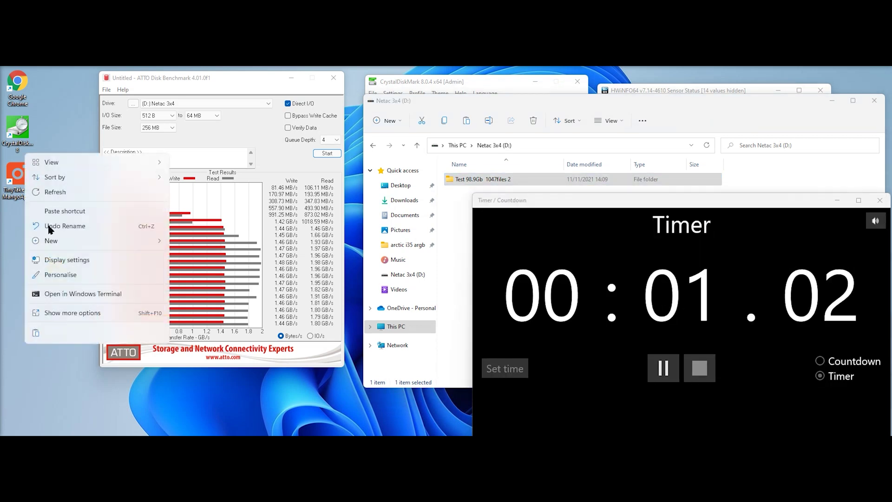
{"action": "left_click", "coordinate": [31, 336]}
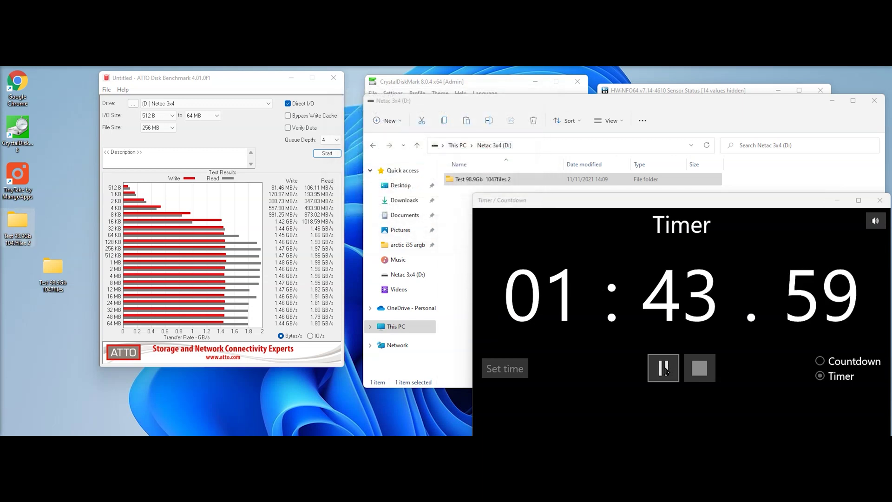
{"action": "left_click", "coordinate": [665, 368]}
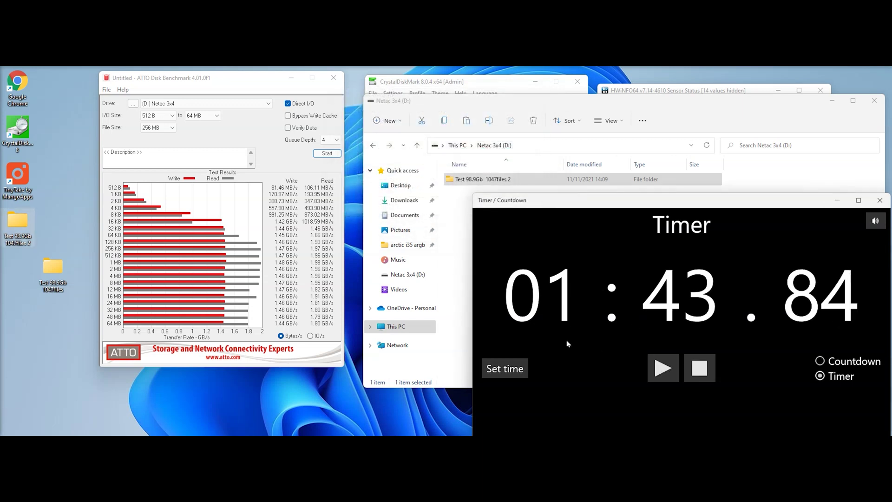